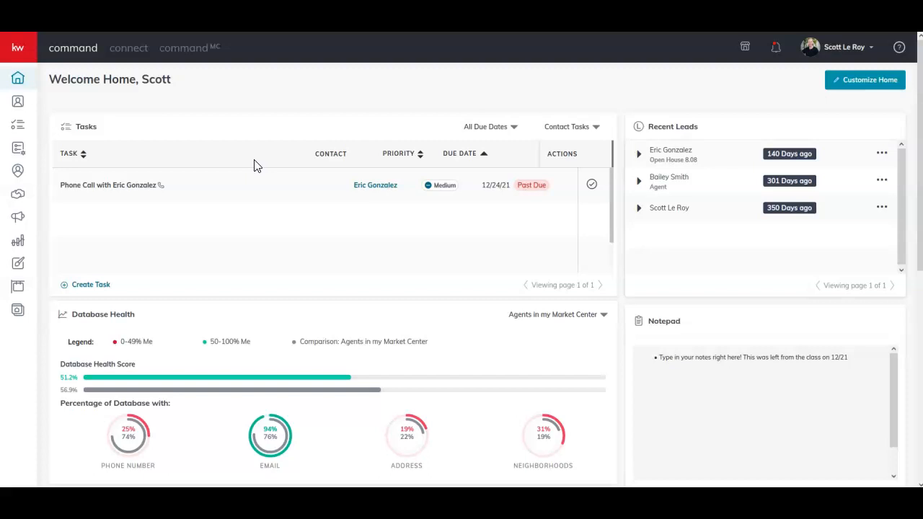
# - Open the Referrals section
pyautogui.click(237, 142)
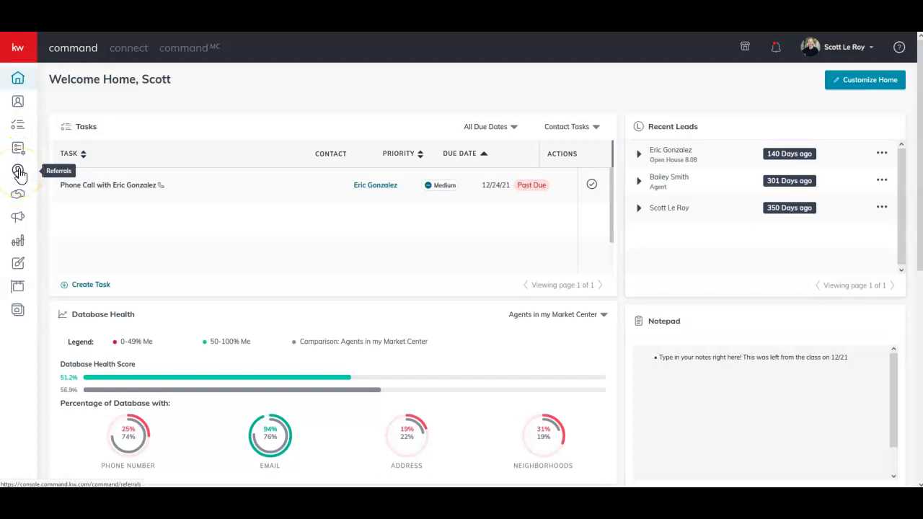
pyautogui.click(17, 47)
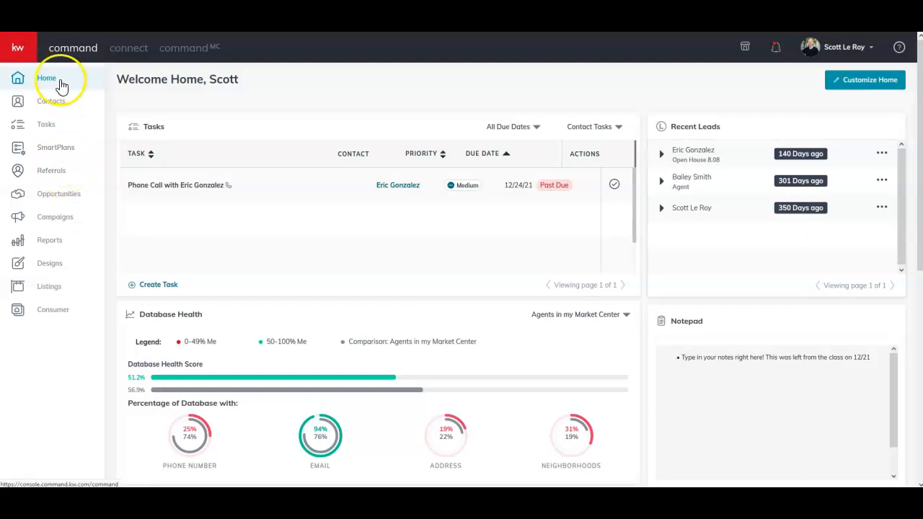
pyautogui.click(52, 173)
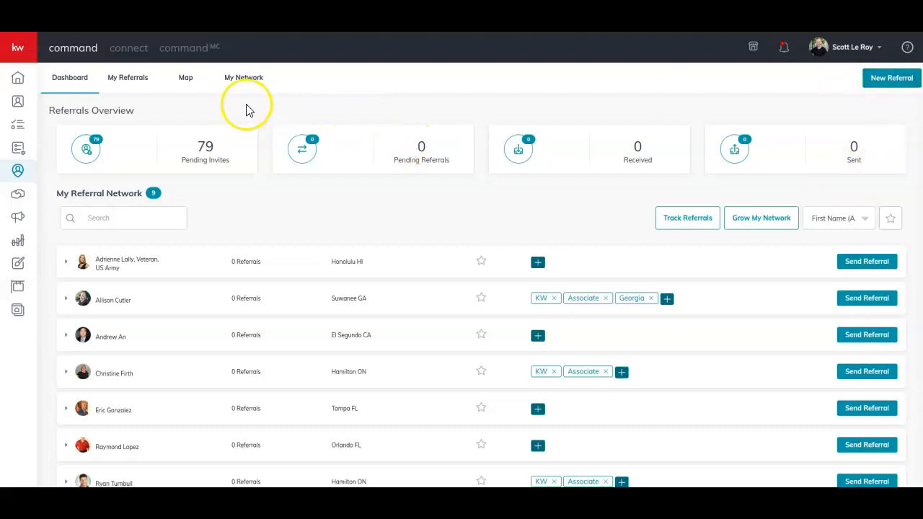
# - Look through the My Referrals, Map and My Network pages, allowing the site to access the location
pyautogui.click(138, 81)
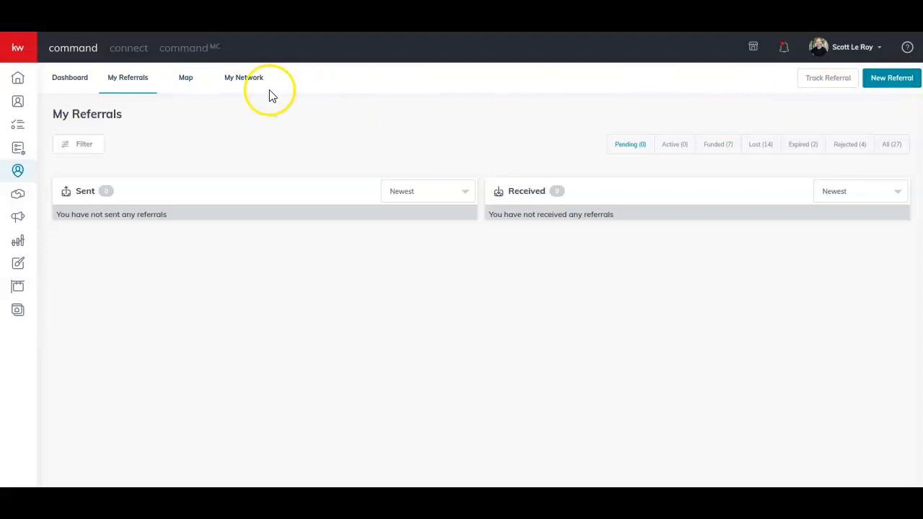
pyautogui.click(193, 84)
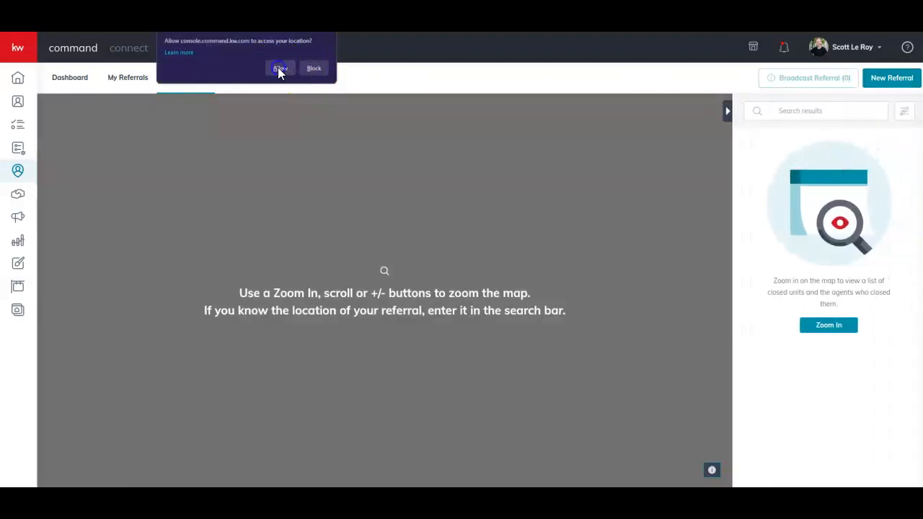
pyautogui.click(279, 69)
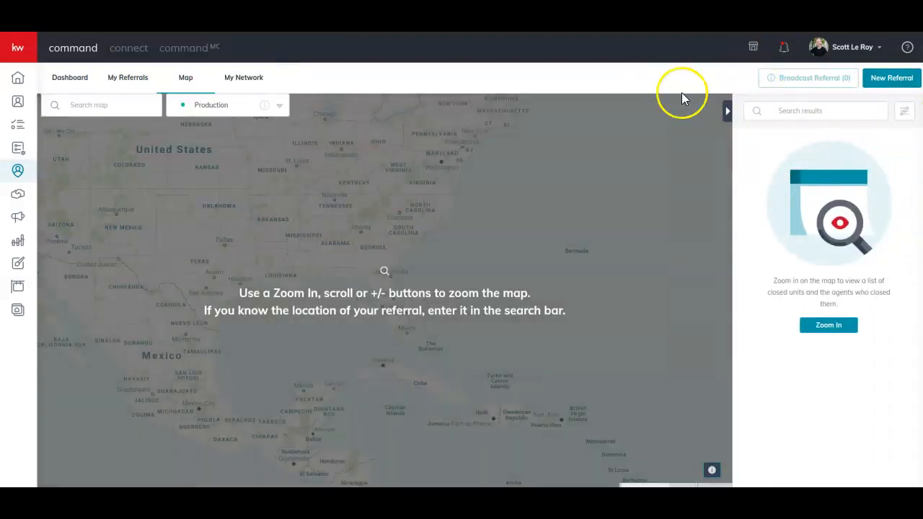
pyautogui.click(225, 77)
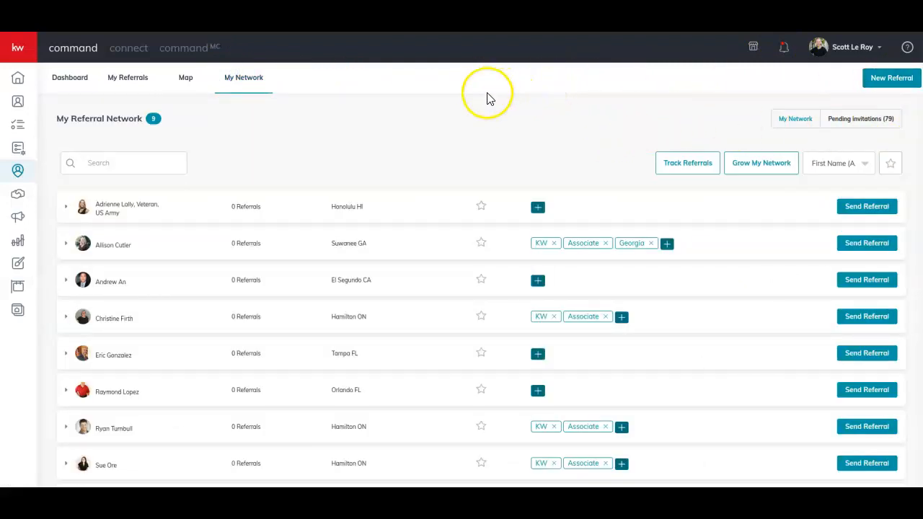
pyautogui.click(889, 78)
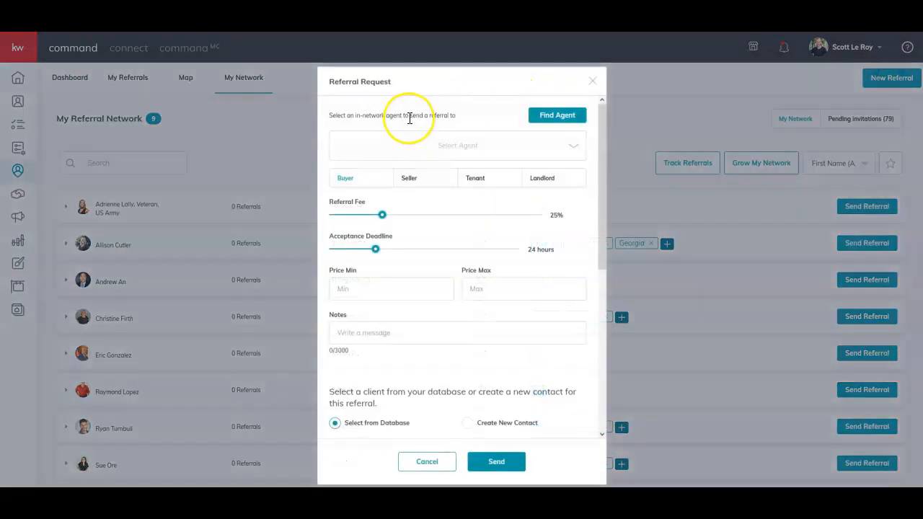
pyautogui.click(427, 119)
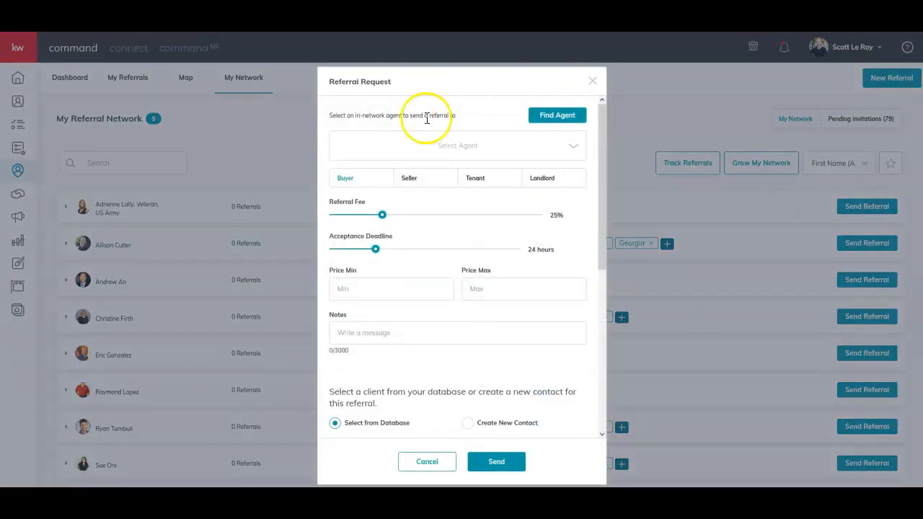
pyautogui.click(528, 149)
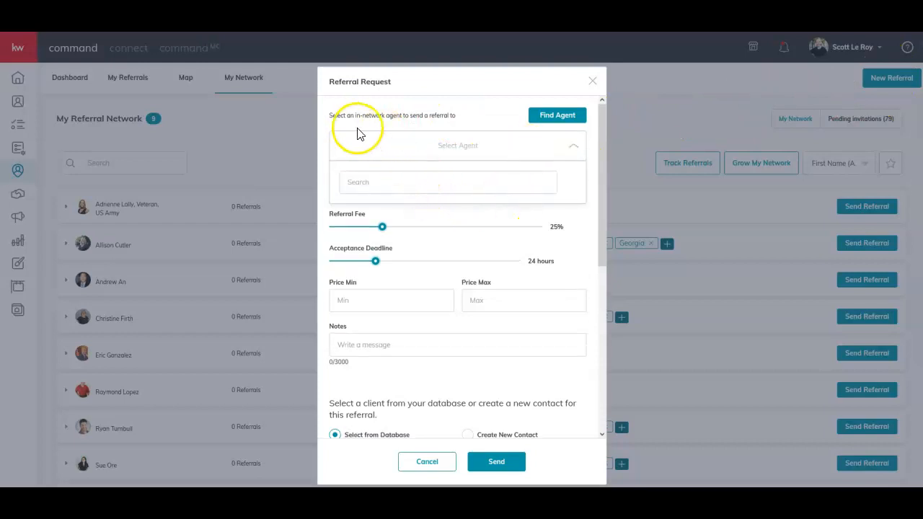
pyautogui.click(425, 183)
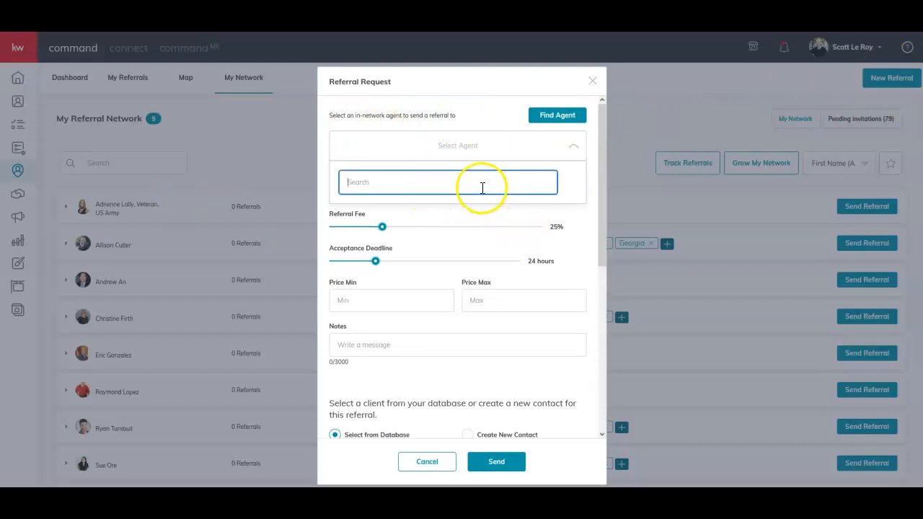
pyautogui.write('adri')
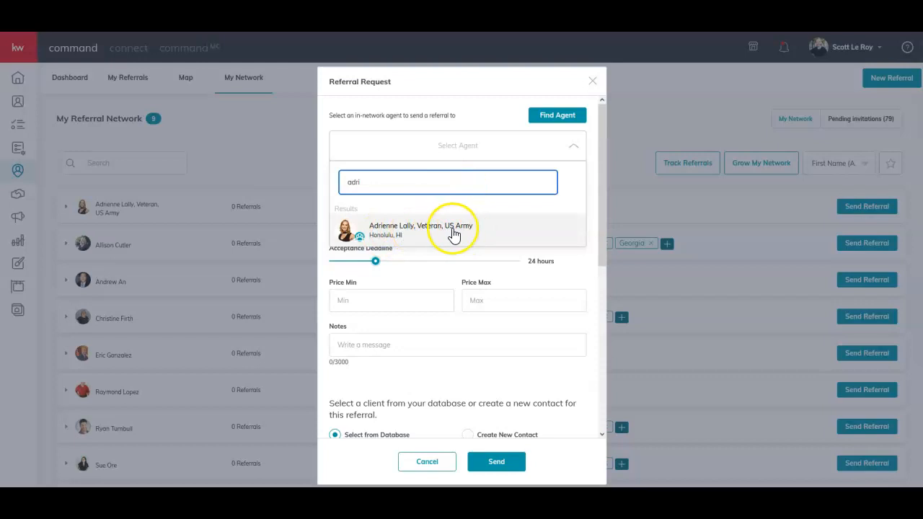
pyautogui.click(453, 229)
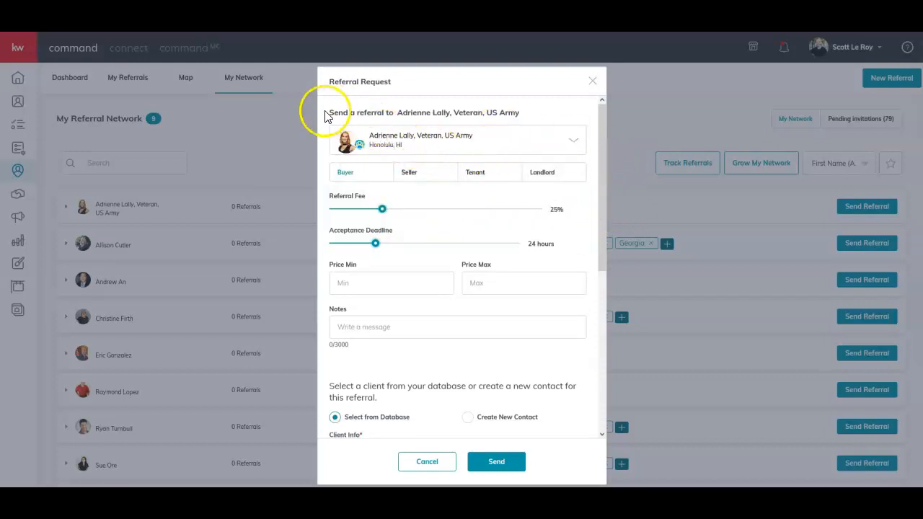
pyautogui.click(570, 141)
pyautogui.click(589, 82)
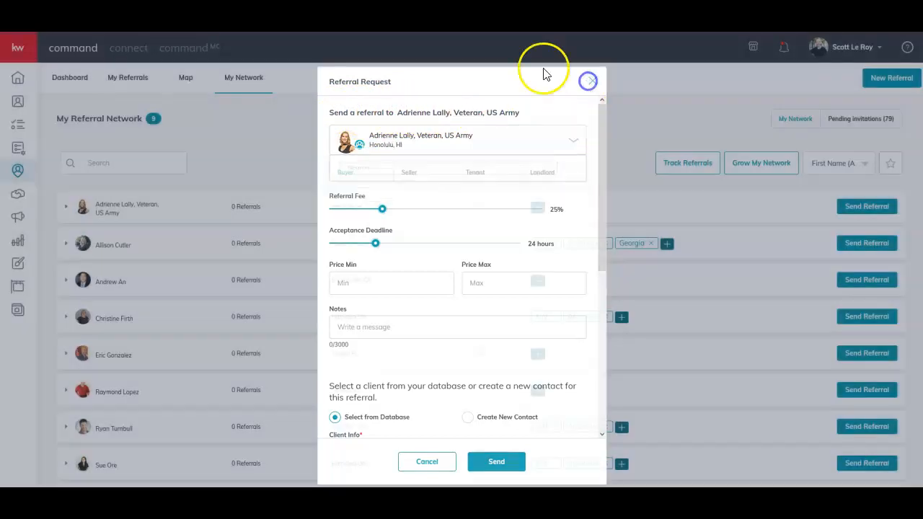
# - Use Find Agent in a new referral request to reach the agent map and zoom in on Florida
pyautogui.click(893, 79)
pyautogui.click(796, 108)
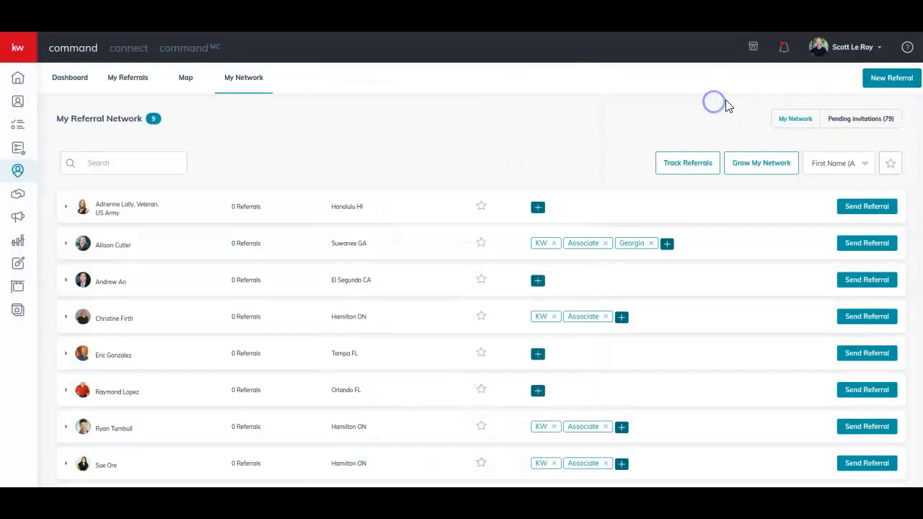
pyautogui.click(891, 78)
pyautogui.click(560, 117)
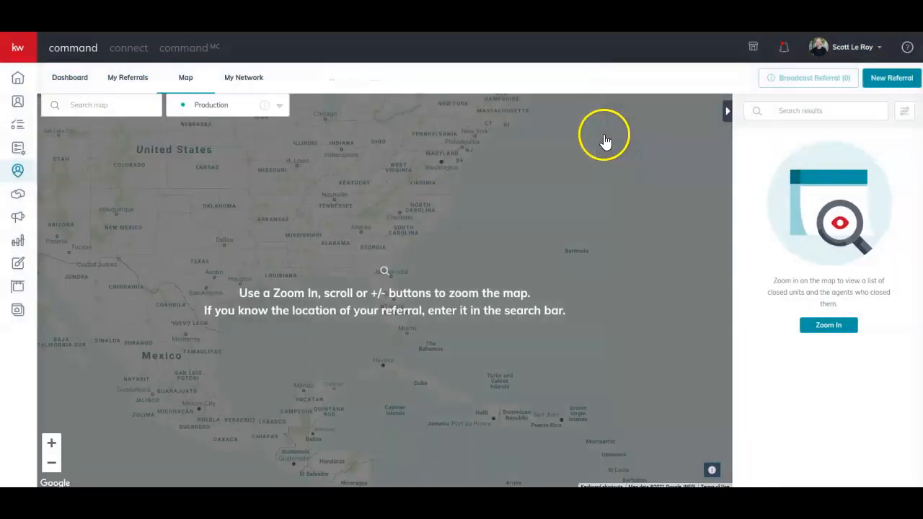
pyautogui.click(52, 442)
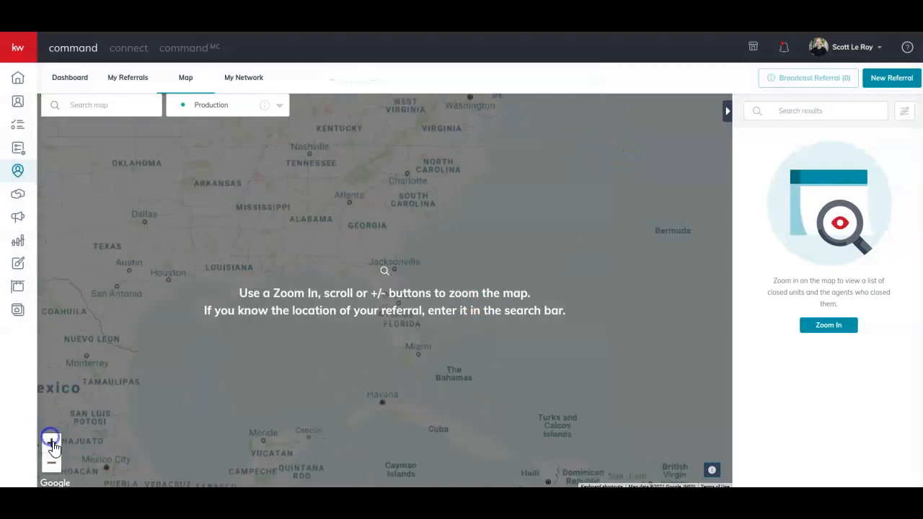
pyautogui.click(51, 442)
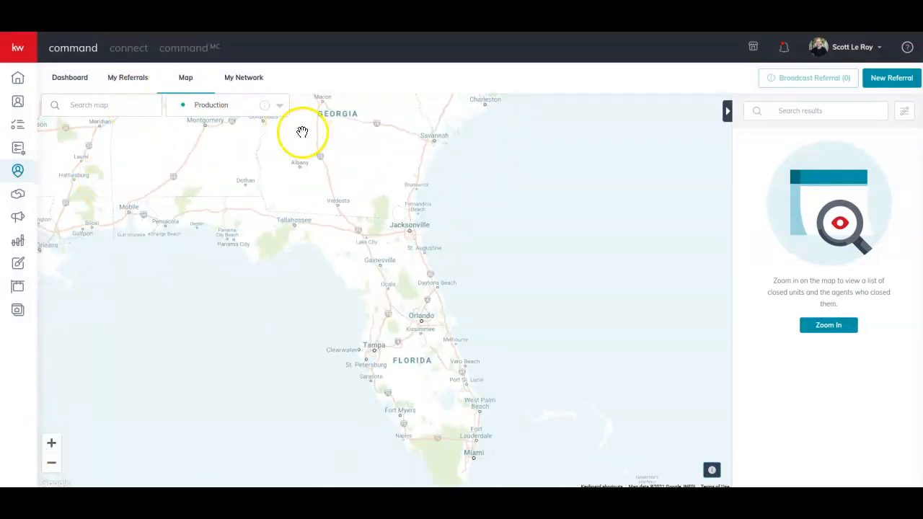
pyautogui.click(51, 442)
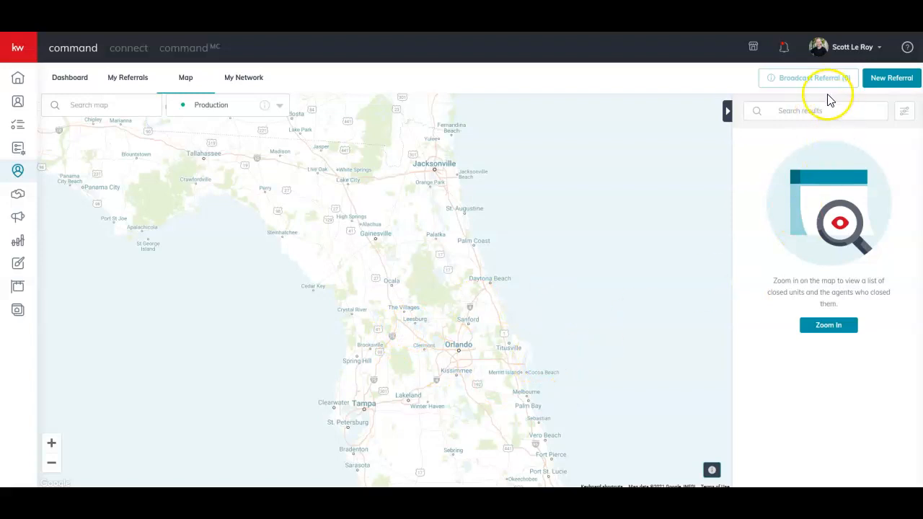
# - Start a new referral request and select the in-network agent based in Honolulu, HI as the recipient
pyautogui.click(895, 81)
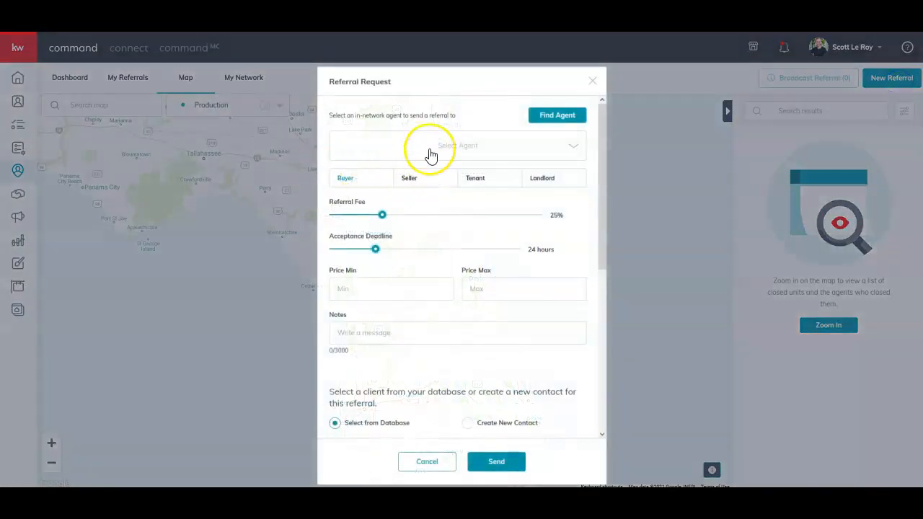
pyautogui.click(430, 155)
pyautogui.click(421, 184)
pyautogui.write('od')
pyautogui.click(410, 229)
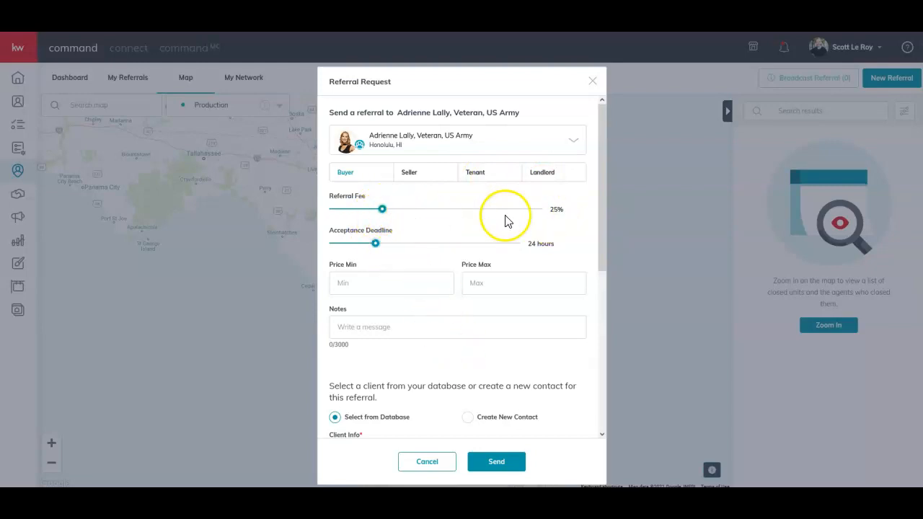
# - Set the acceptance deadline of the referral request to 48 hours
pyautogui.click(382, 209)
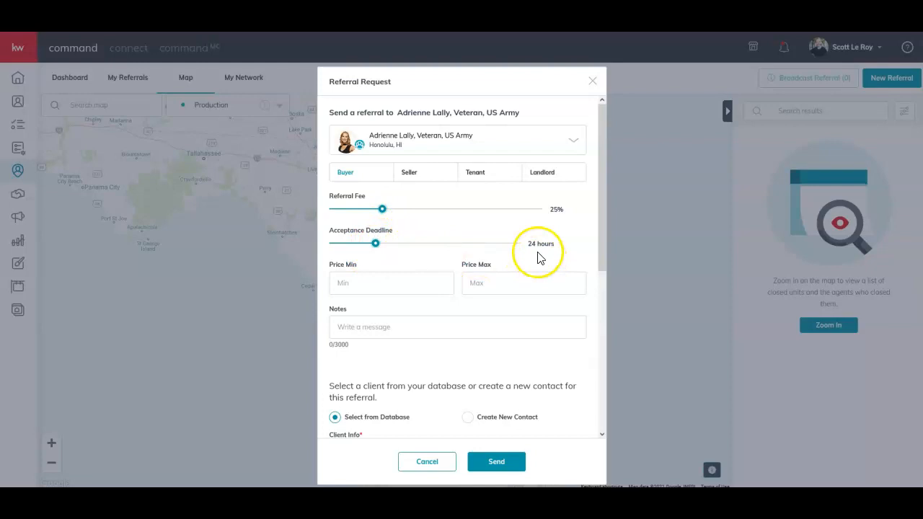
pyautogui.click(377, 244)
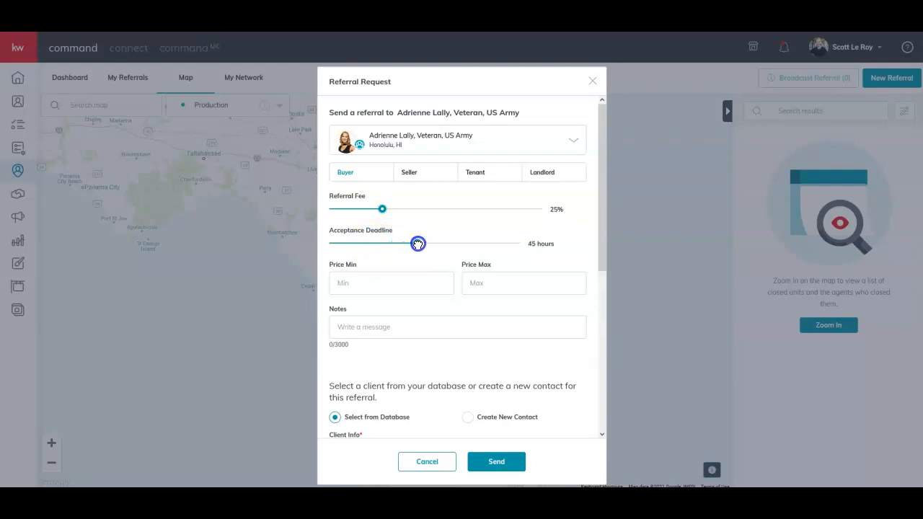
pyautogui.moveTo(425, 240); pyautogui.dragTo(425, 242)
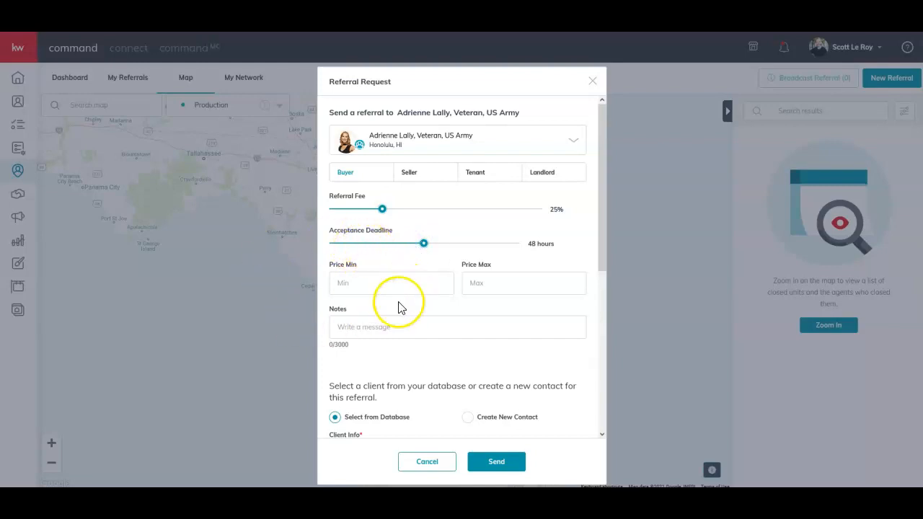
# - Set the referral's price range to a minimum of 500,000 and a maximum of 550,000
pyautogui.scroll(-1, 392, 294)
pyautogui.scroll(-2, 392, 294)
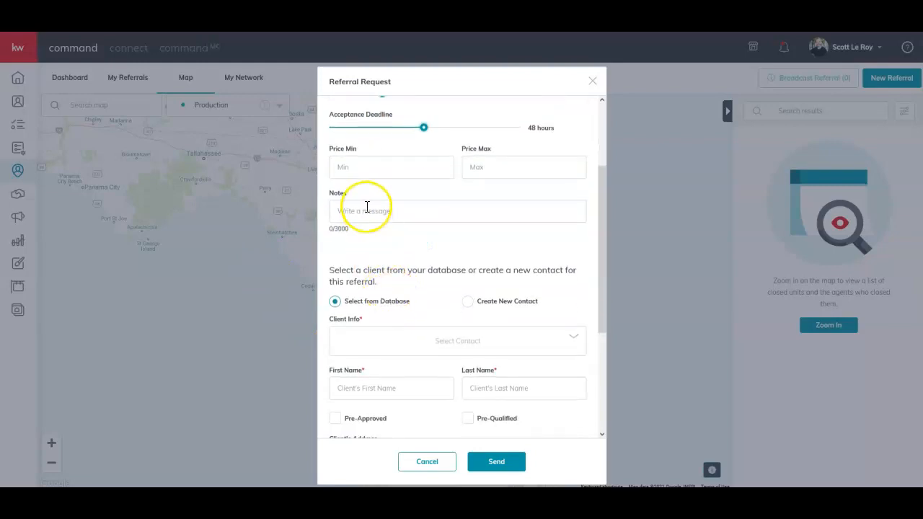
pyautogui.scroll(1, 370, 226)
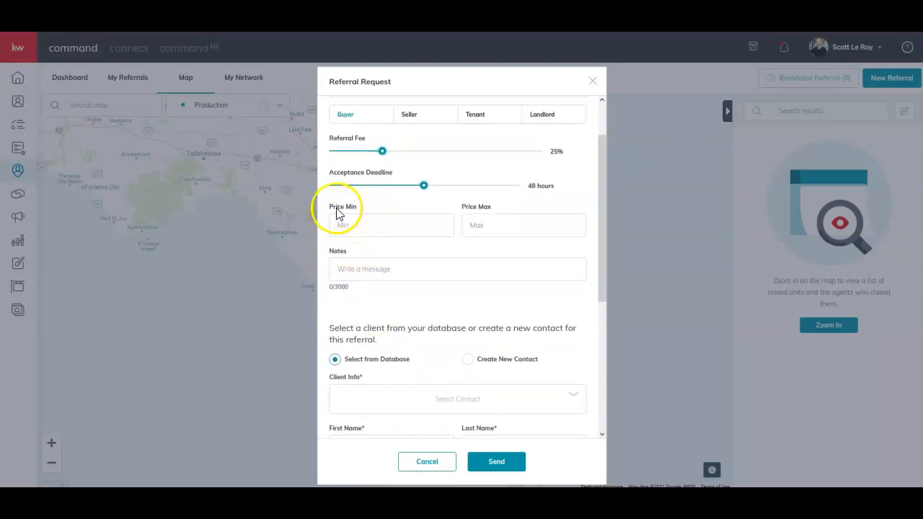
pyautogui.click(402, 225)
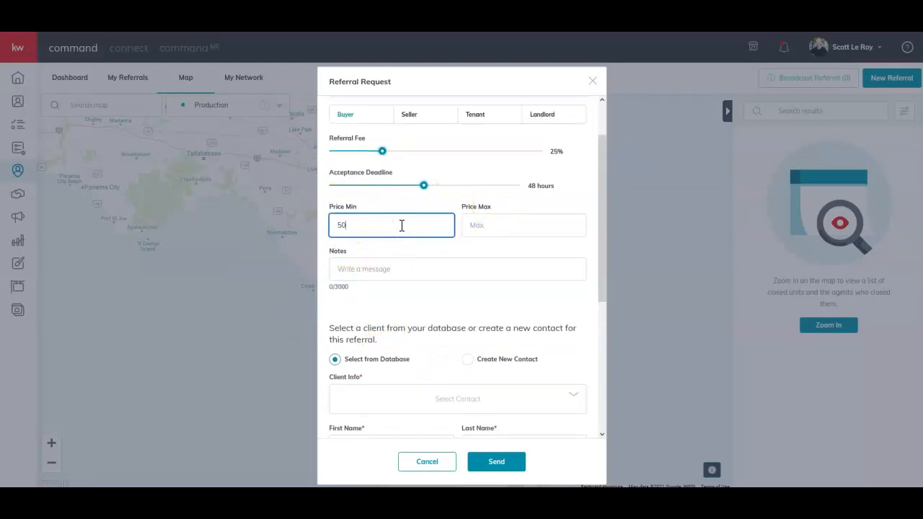
pyautogui.write('500,000')
pyautogui.click(513, 226)
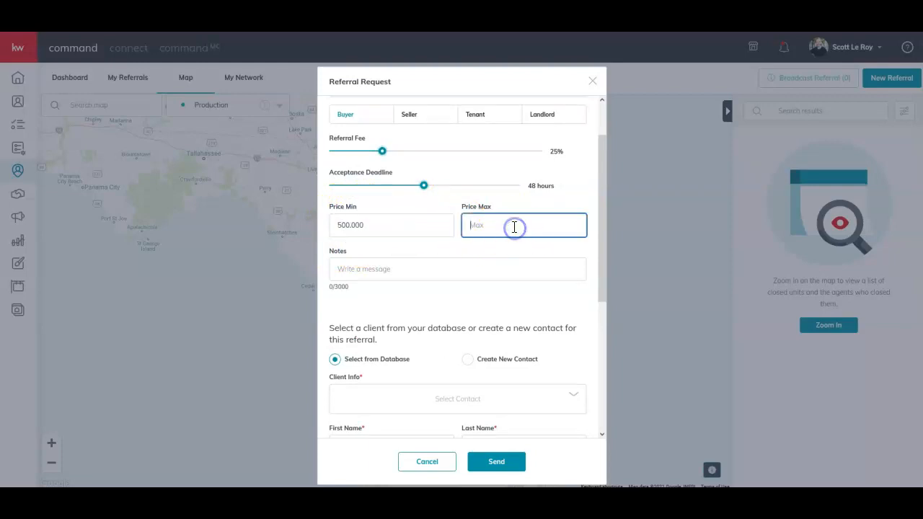
pyautogui.click(474, 251)
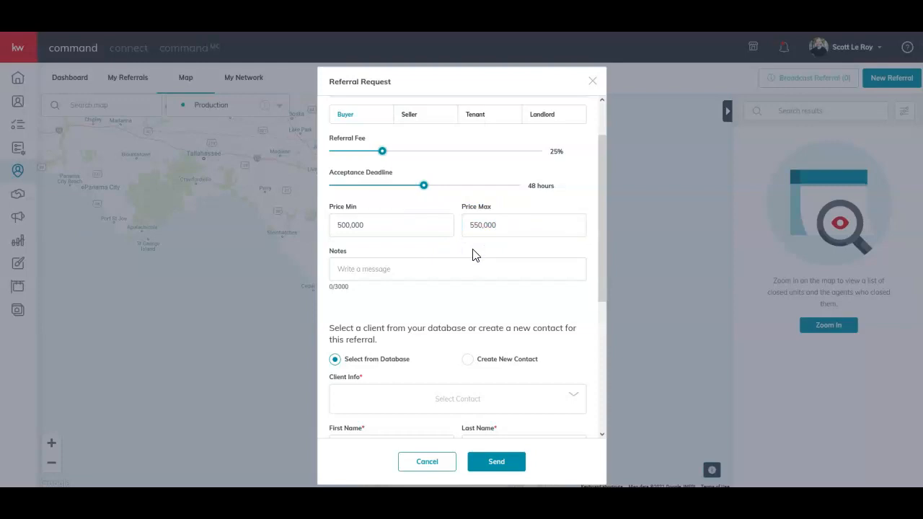
# - Choose Create New Contact as the client source for the referral and bring up the client detail fields
pyautogui.click(405, 269)
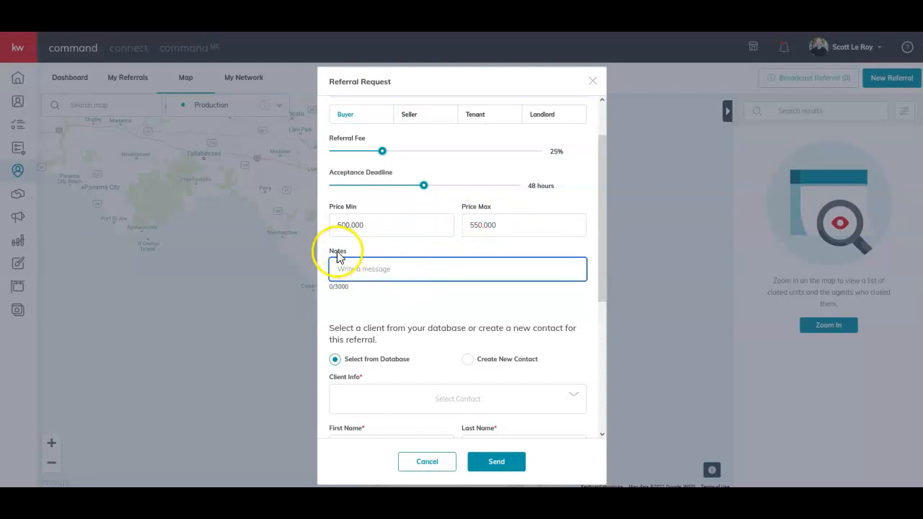
pyautogui.scroll(2, 362, 256)
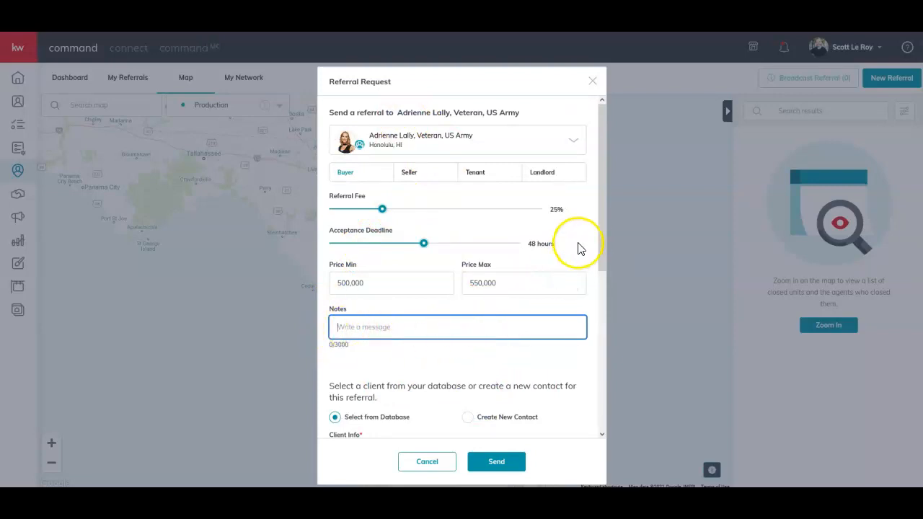
pyautogui.moveTo(603, 227); pyautogui.dragTo(597, 336)
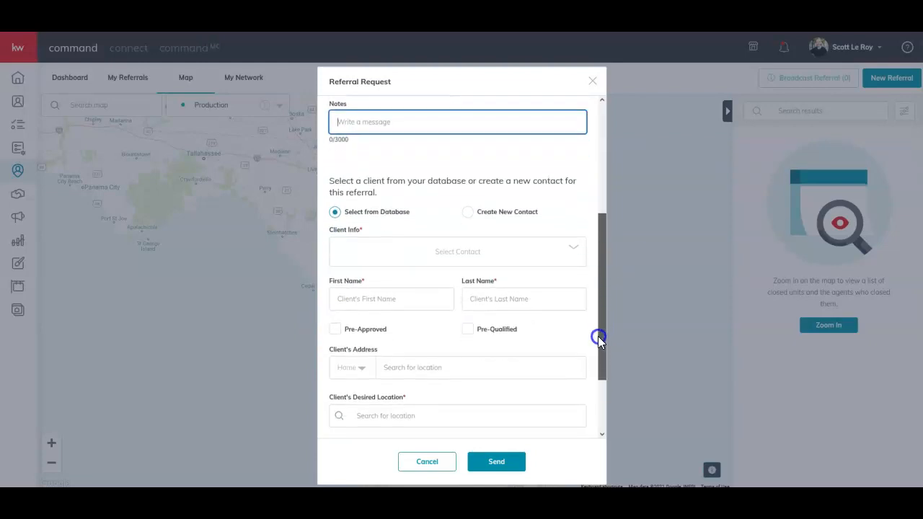
pyautogui.moveTo(597, 335); pyautogui.dragTo(599, 337)
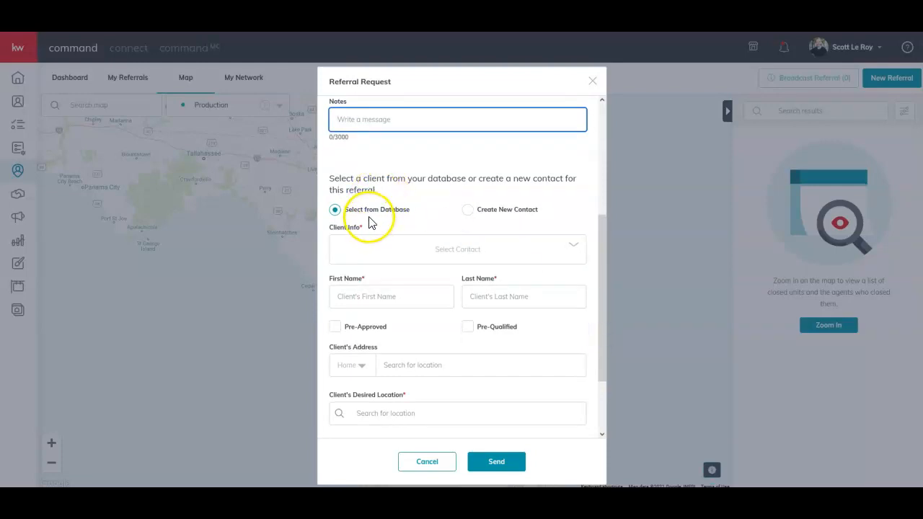
pyautogui.click(467, 209)
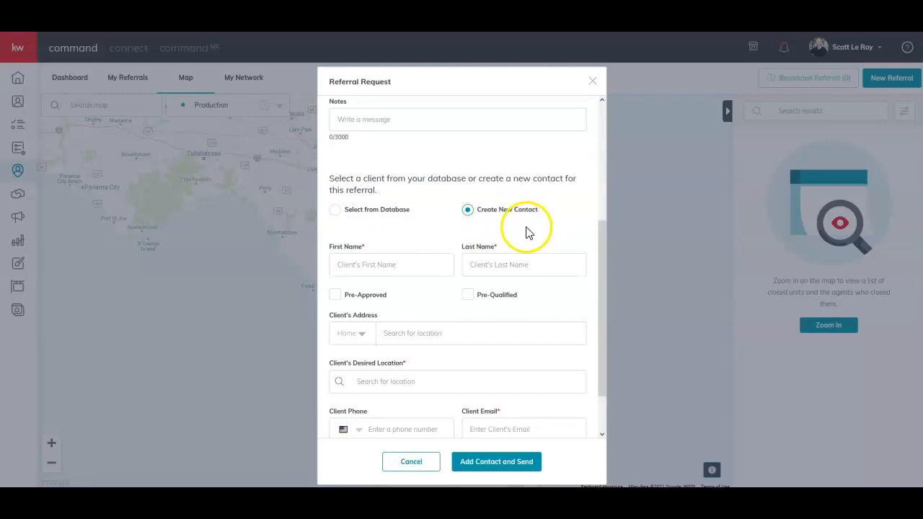
pyautogui.scroll(-1, 401, 229)
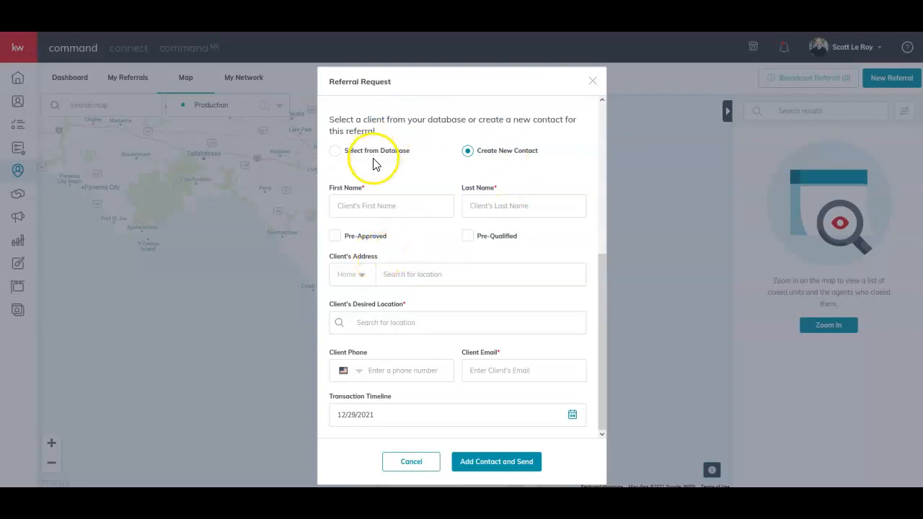
# - Switch the client source to Select from Database and search the client contacts for "b"
pyautogui.click(335, 153)
pyautogui.click(495, 191)
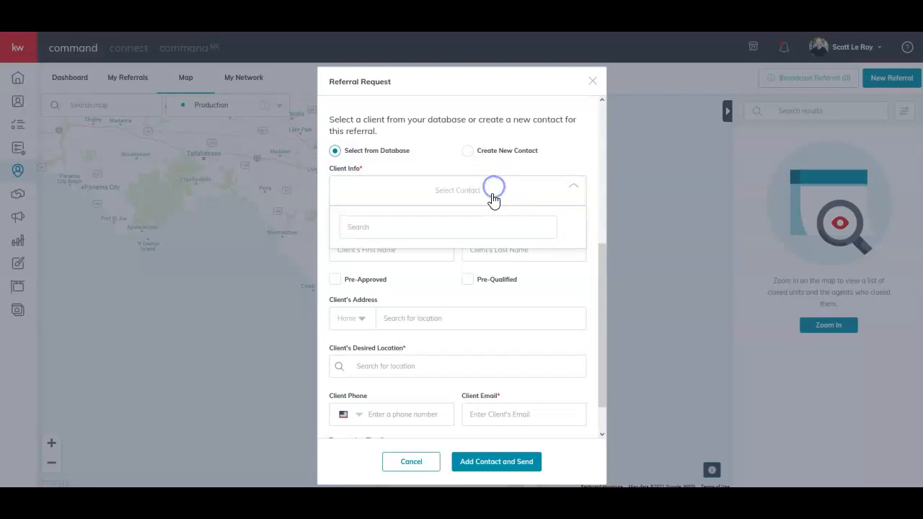
pyautogui.click(384, 224)
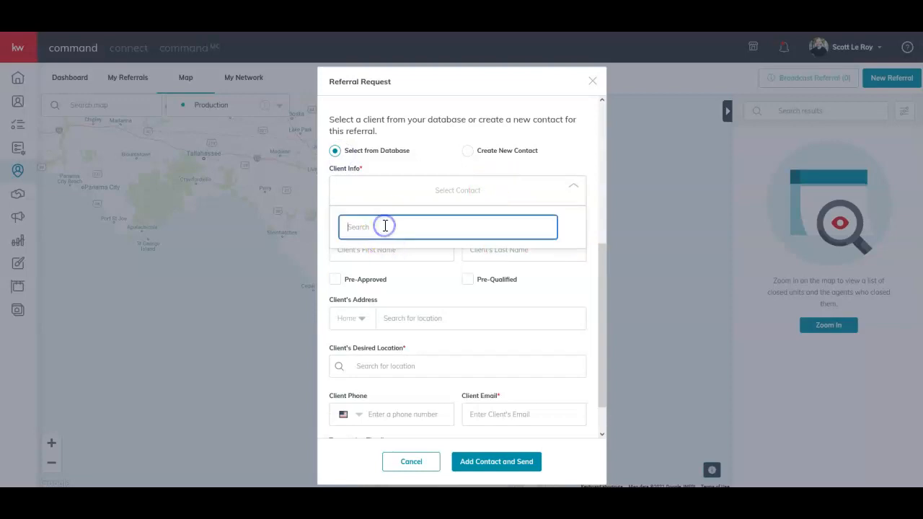
pyautogui.click(552, 146)
pyautogui.click(574, 186)
pyautogui.click(575, 189)
pyautogui.click(381, 229)
pyautogui.write('b')
# - Choose the contact listed directly below "Neighborhood - DON'T DELETE" as the referral's client
pyautogui.click(347, 251)
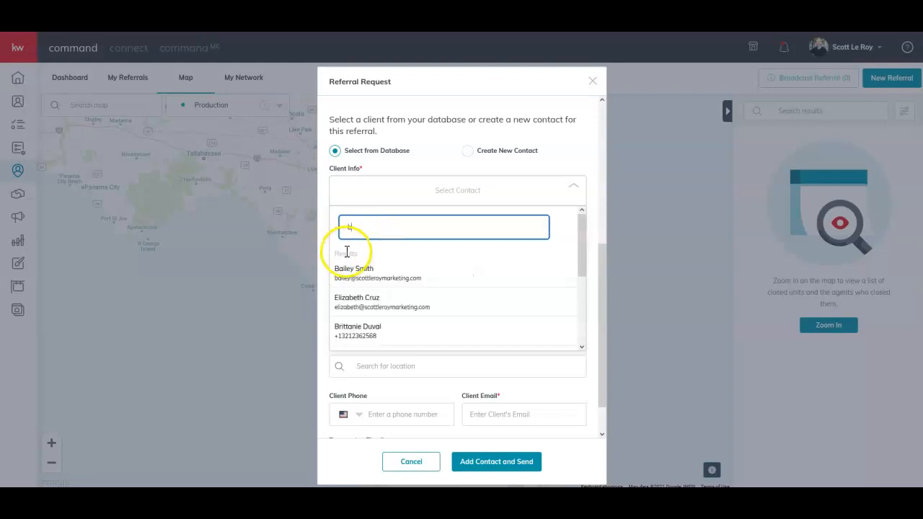
pyautogui.scroll(-2, 387, 284)
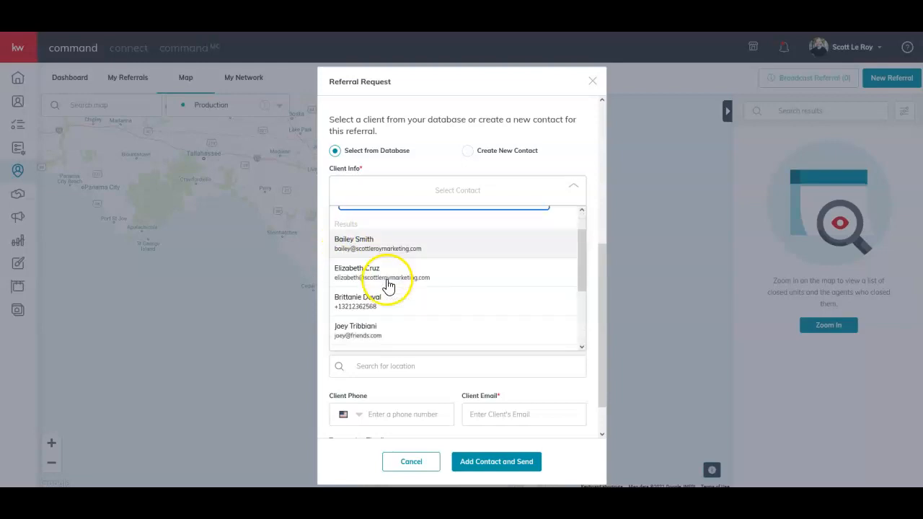
pyautogui.scroll(-1, 385, 284)
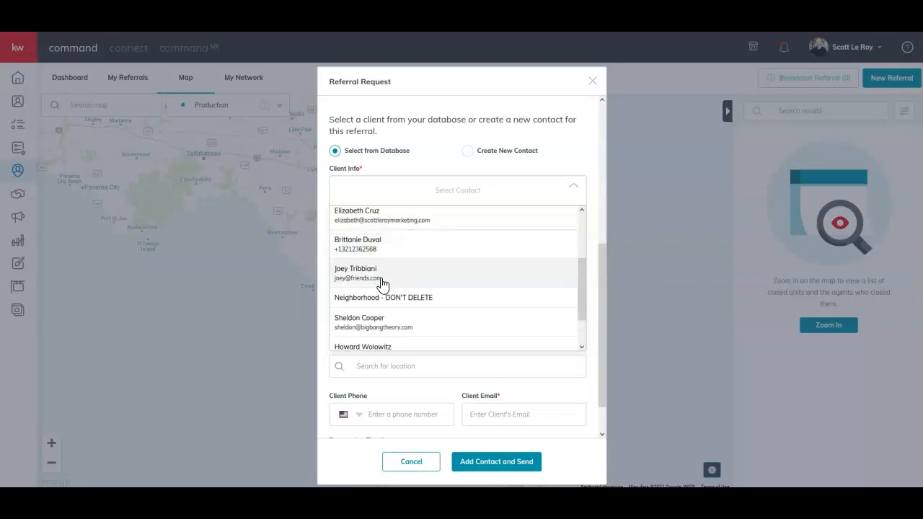
pyautogui.click(418, 332)
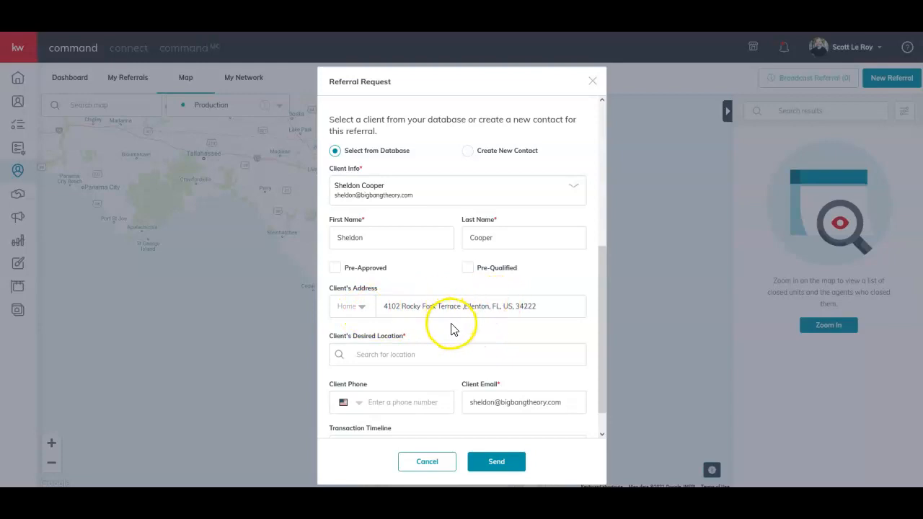
# - Set the client's desired location to Orlando, FL, USA
pyautogui.scroll(-1, 450, 328)
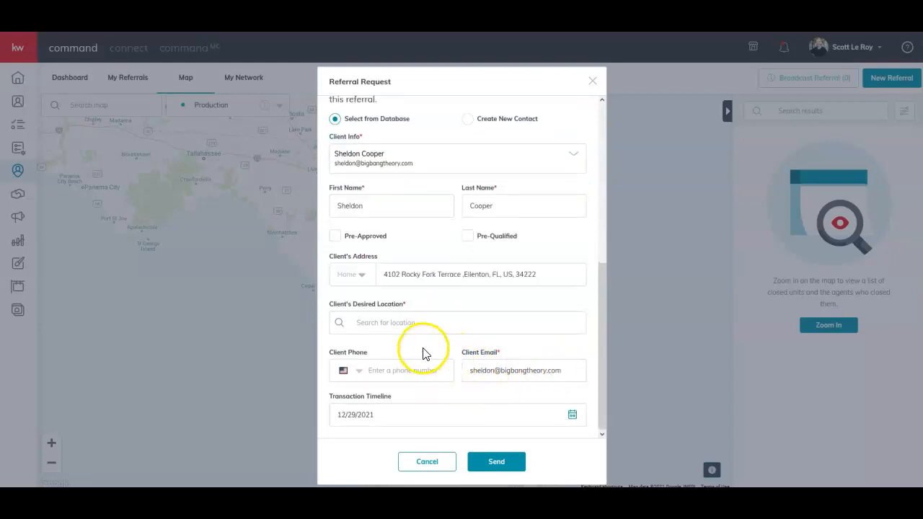
pyautogui.scroll(2, 423, 353)
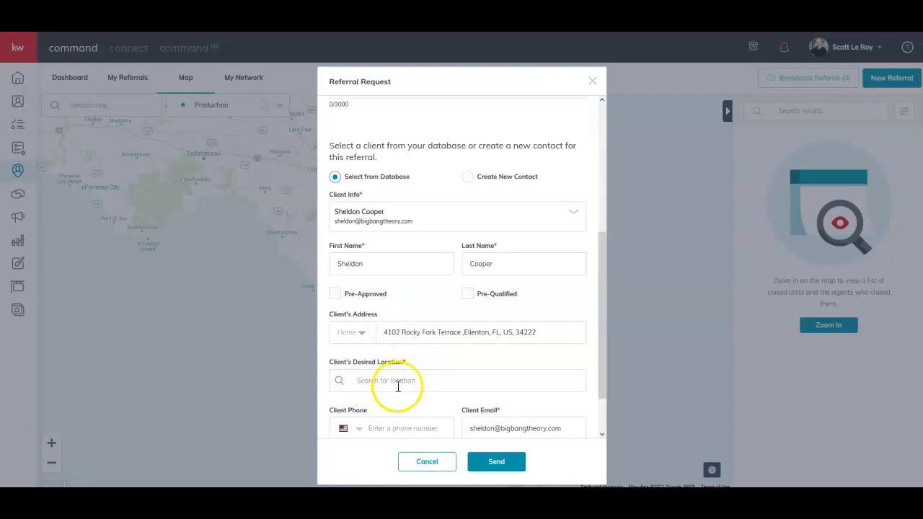
pyautogui.click(380, 382)
pyautogui.write('Orlando')
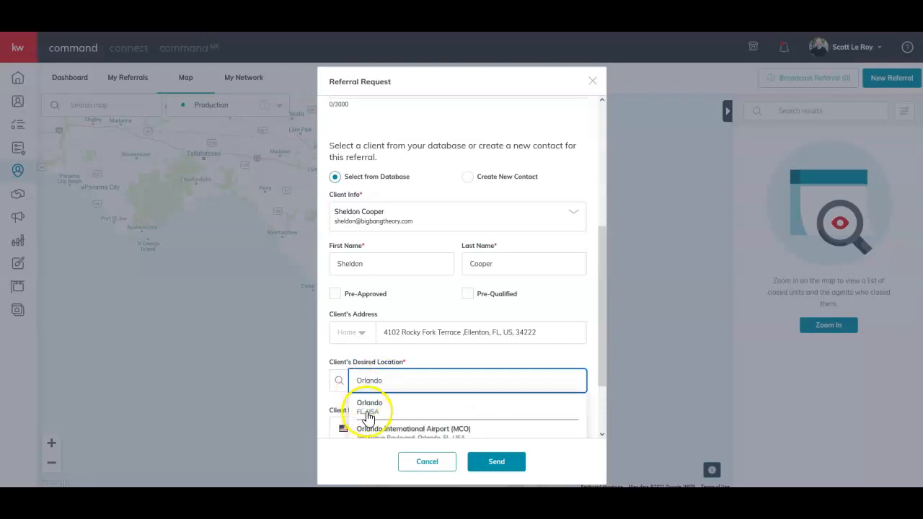
pyautogui.click(399, 408)
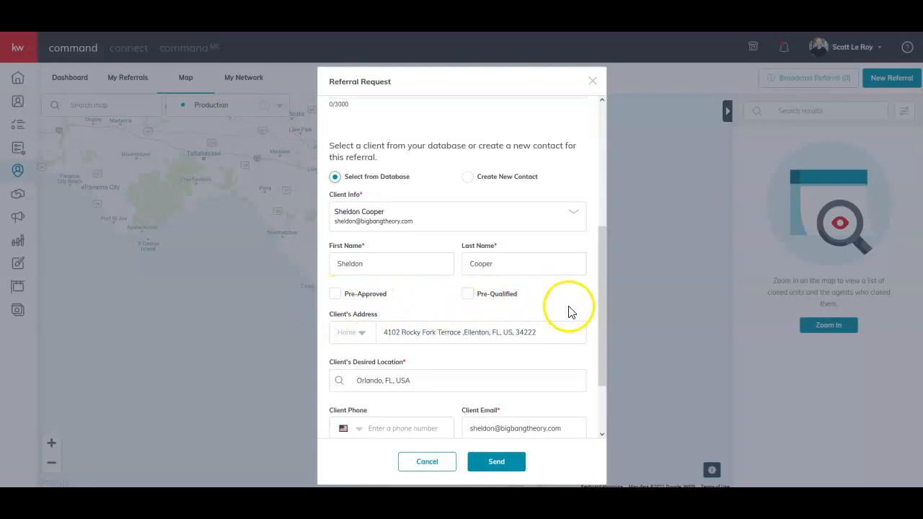
# - Enter the client's phone number in the referral request
pyautogui.moveTo(603, 272); pyautogui.dragTo(606, 324)
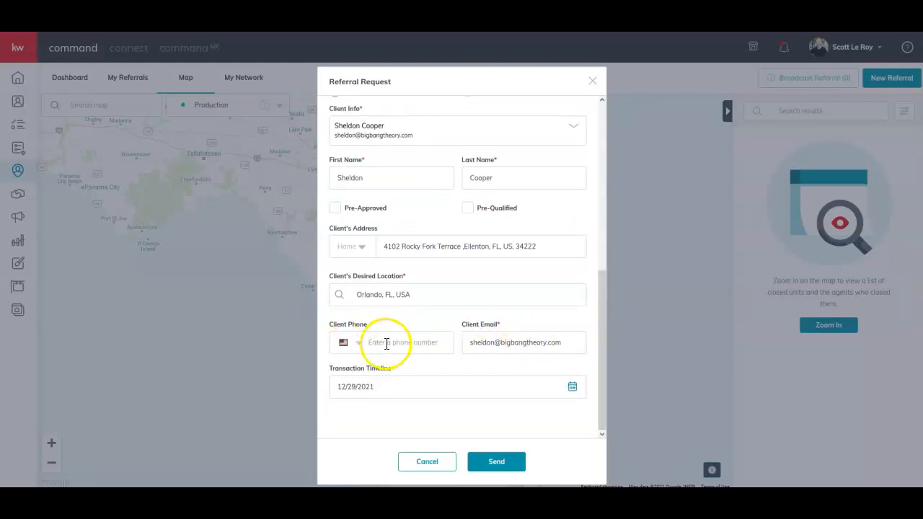
pyautogui.click(359, 327)
pyautogui.click(382, 341)
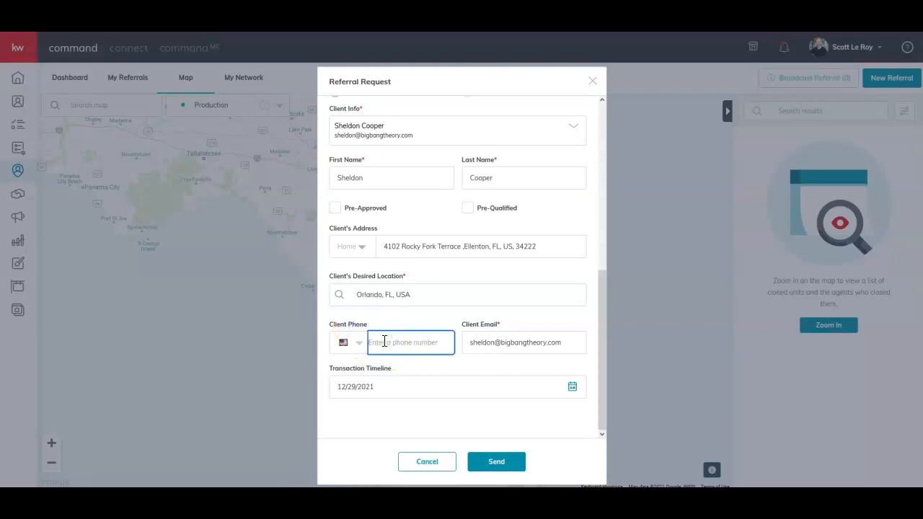
pyautogui.write('12')
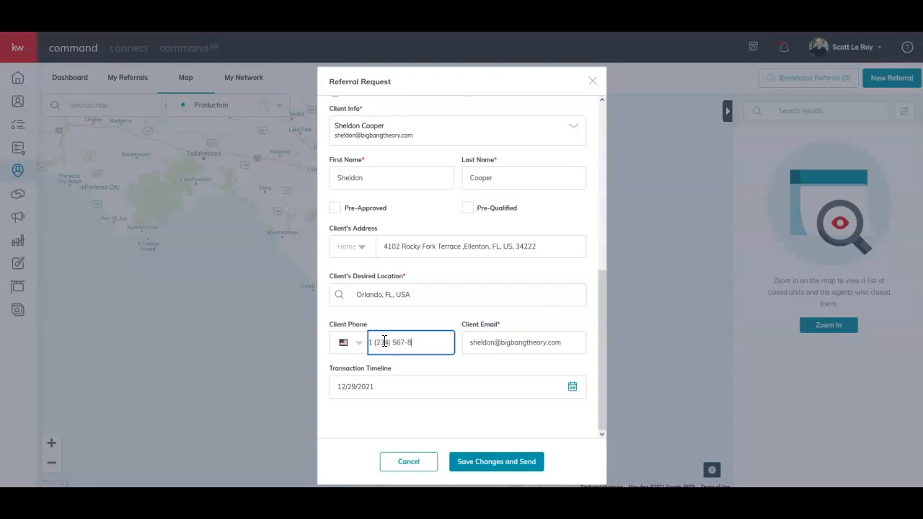
pyautogui.click(430, 341)
pyautogui.write('00')
pyautogui.click(429, 319)
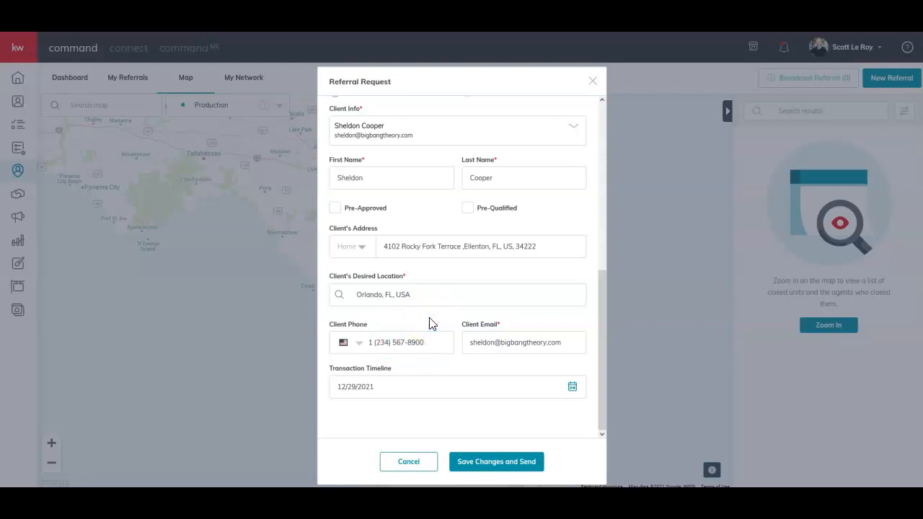
# - Examine the country options available for the client's phone number
pyautogui.click(344, 343)
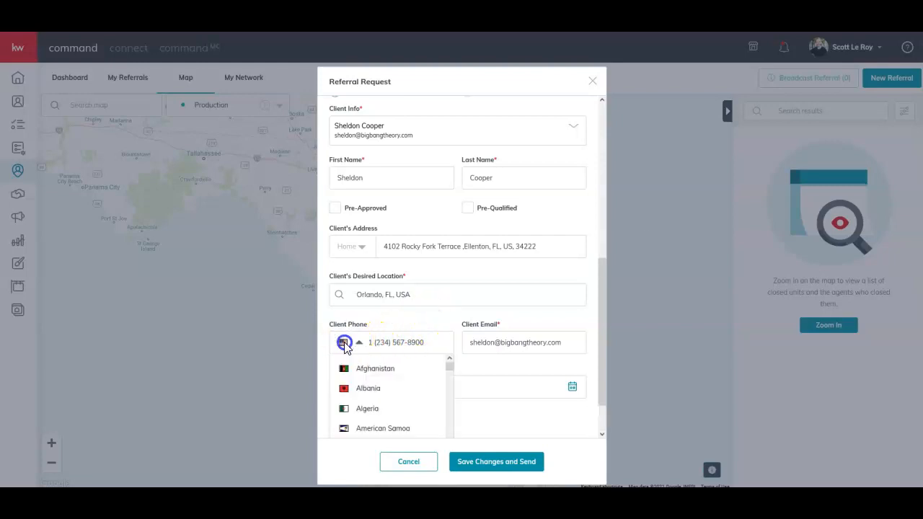
pyautogui.click(399, 317)
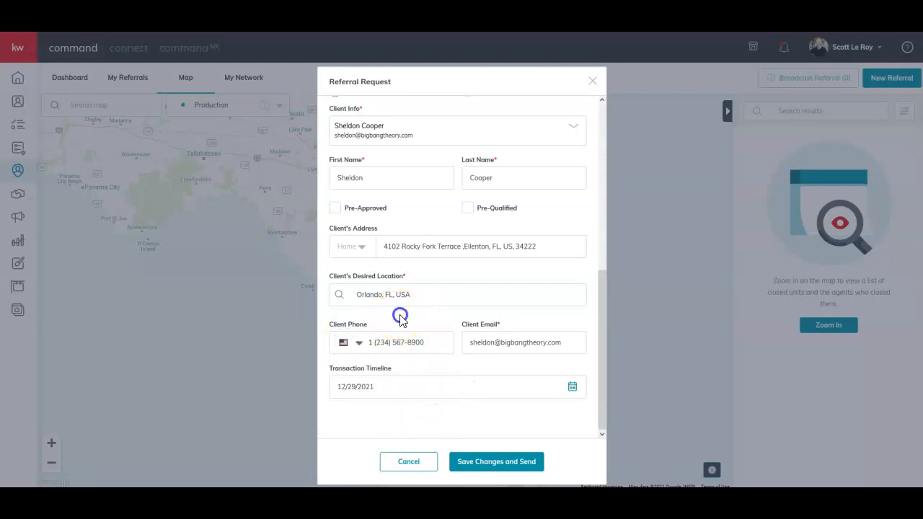
pyautogui.click(346, 342)
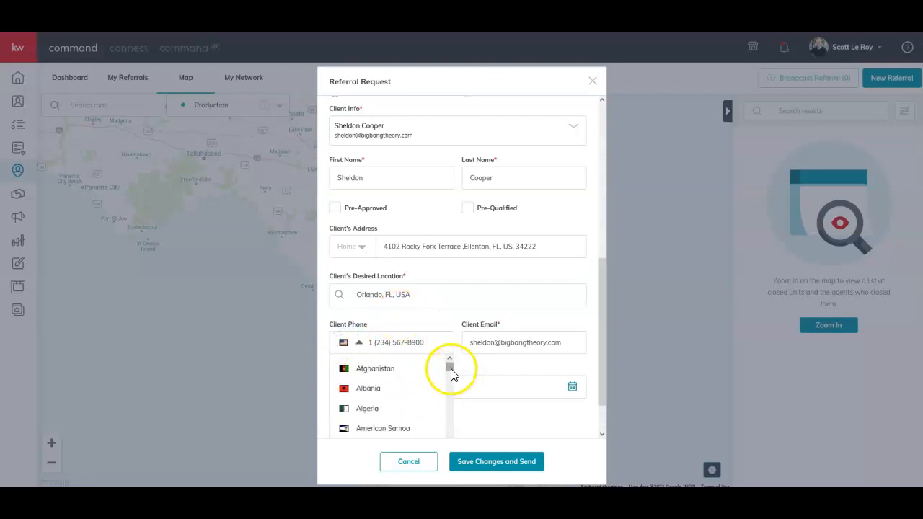
pyautogui.moveTo(448, 369); pyautogui.dragTo(447, 367)
pyautogui.click(447, 372)
pyautogui.click(343, 343)
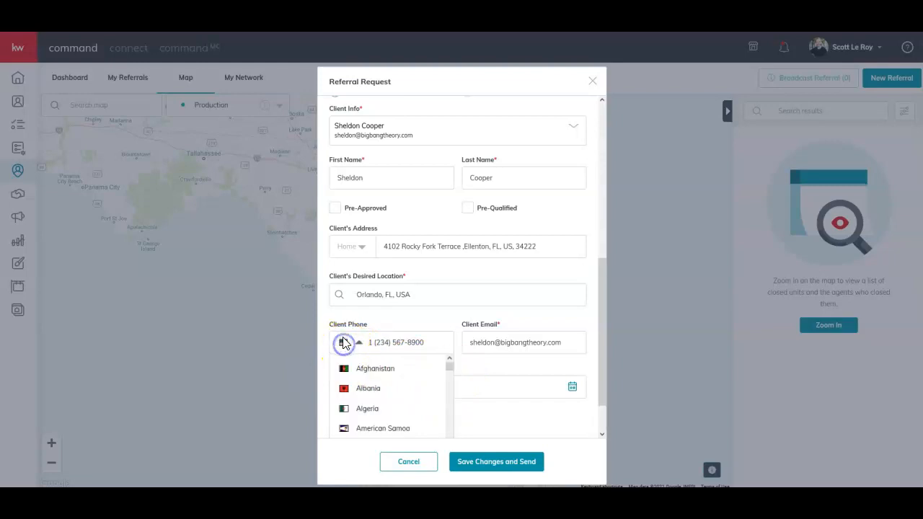
pyautogui.moveTo(449, 366); pyautogui.dragTo(445, 324)
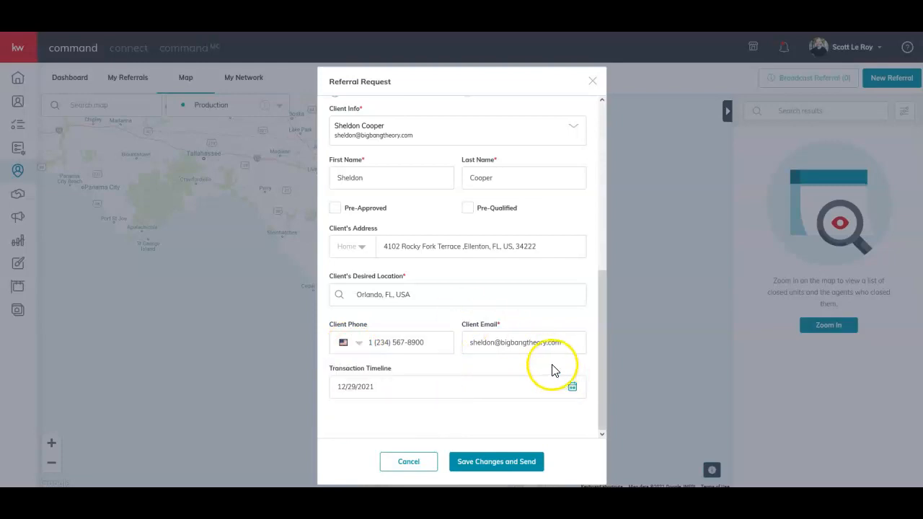
# - Browse the December and January dates offered for the referral's transaction timeline
pyautogui.click(442, 387)
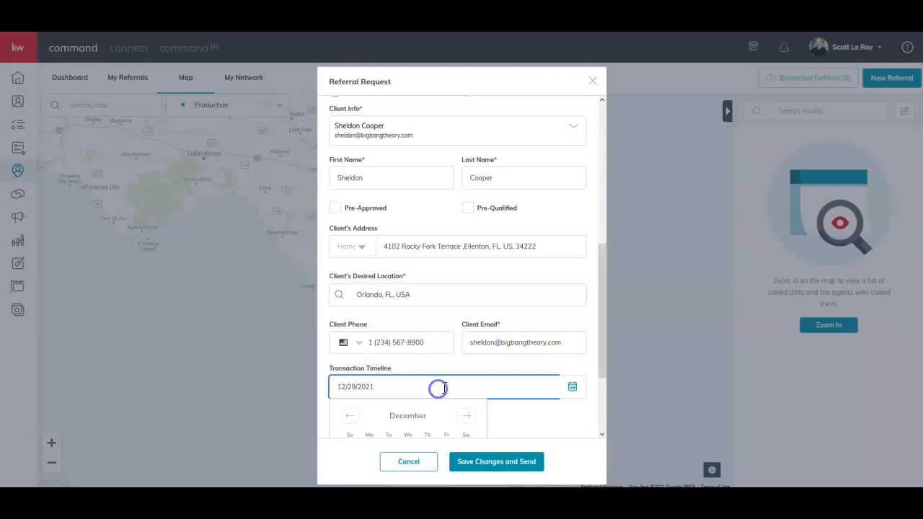
pyautogui.moveTo(601, 345); pyautogui.dragTo(611, 382)
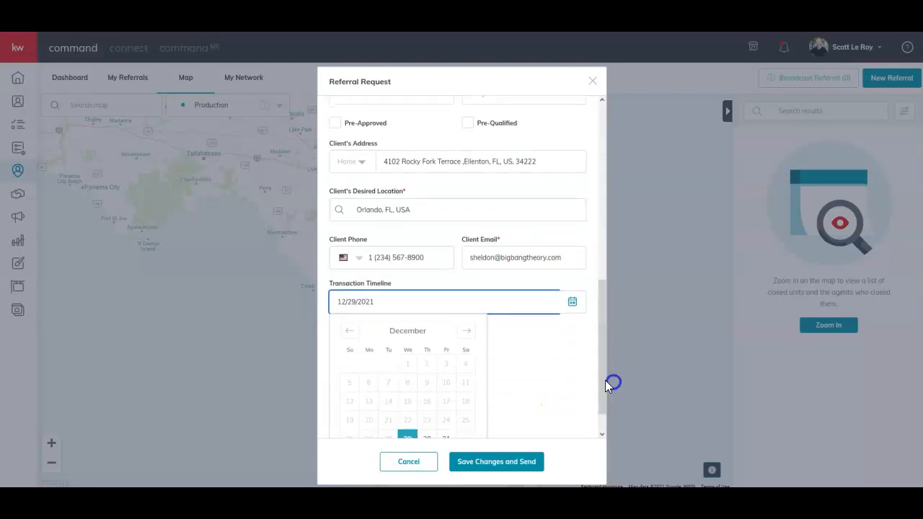
pyautogui.click(466, 331)
pyautogui.click(346, 333)
pyautogui.scroll(-1, 521, 369)
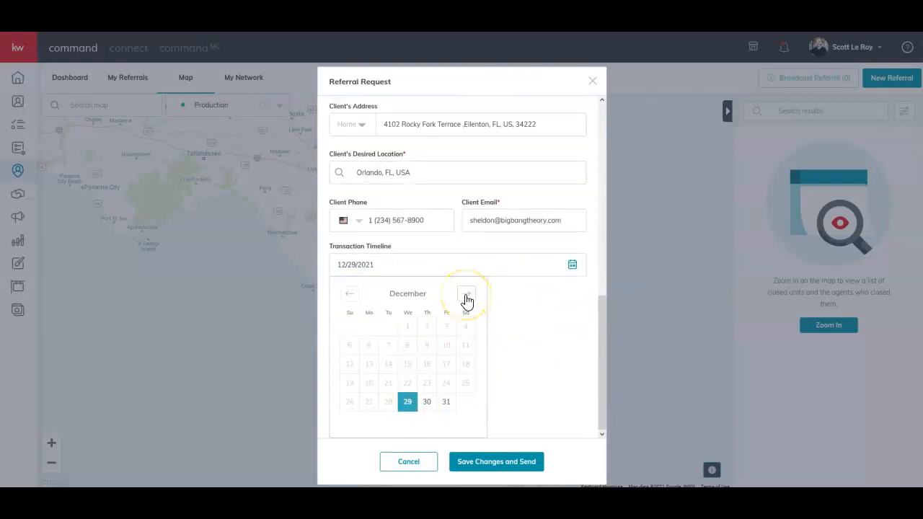
pyautogui.click(467, 298)
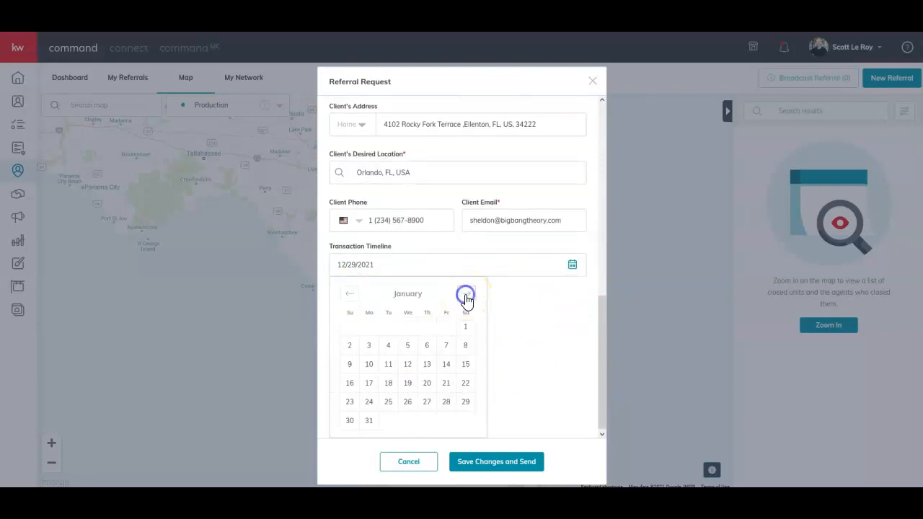
pyautogui.click(346, 300)
pyautogui.click(531, 334)
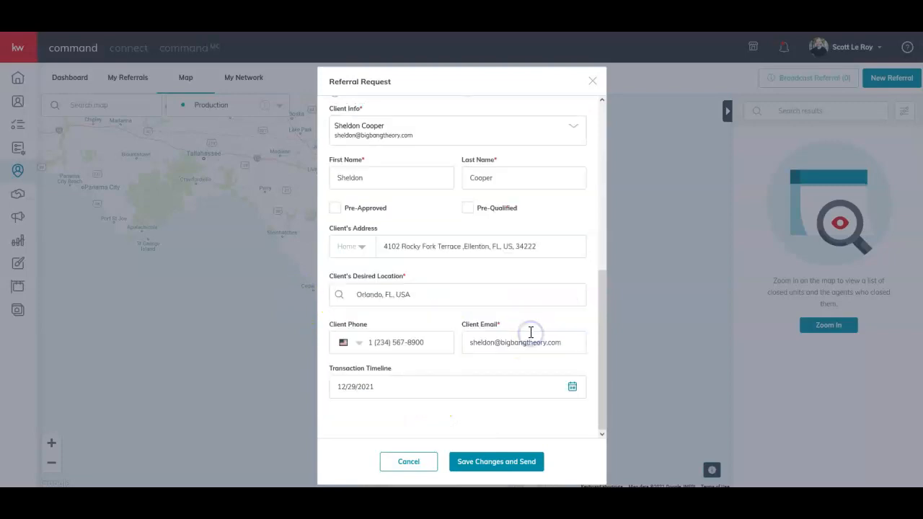
# - Review the whole referral request, from recipient, fee, deadline and price range to client details and transaction timeline
pyautogui.scroll(6, 533, 333)
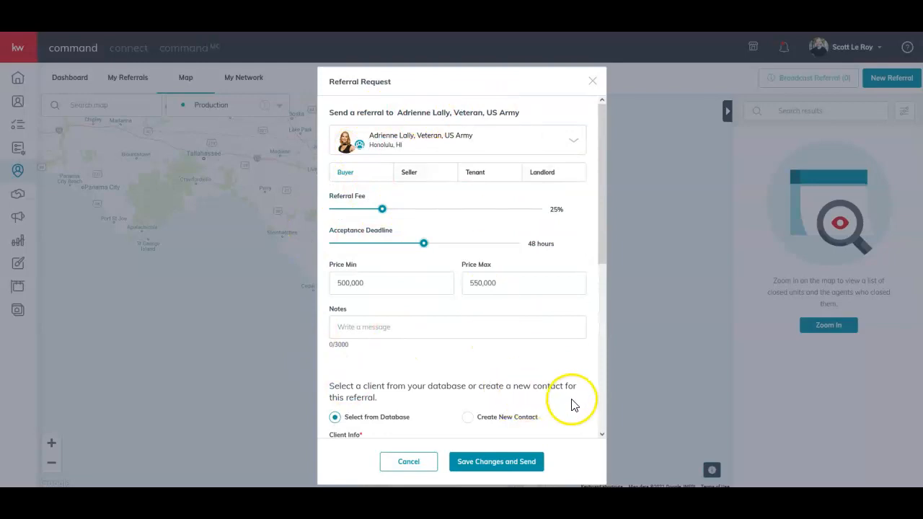
pyautogui.scroll(-5, 571, 400)
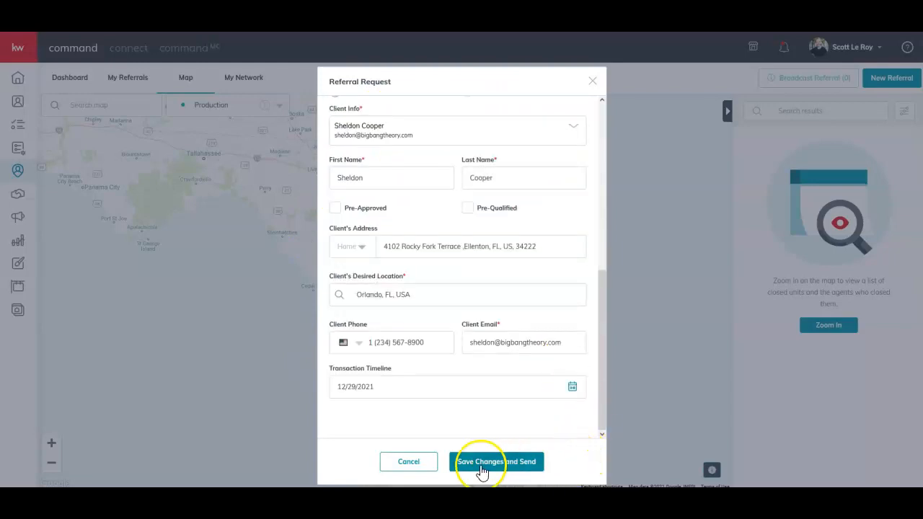
pyautogui.moveTo(601, 273); pyautogui.dragTo(613, 103)
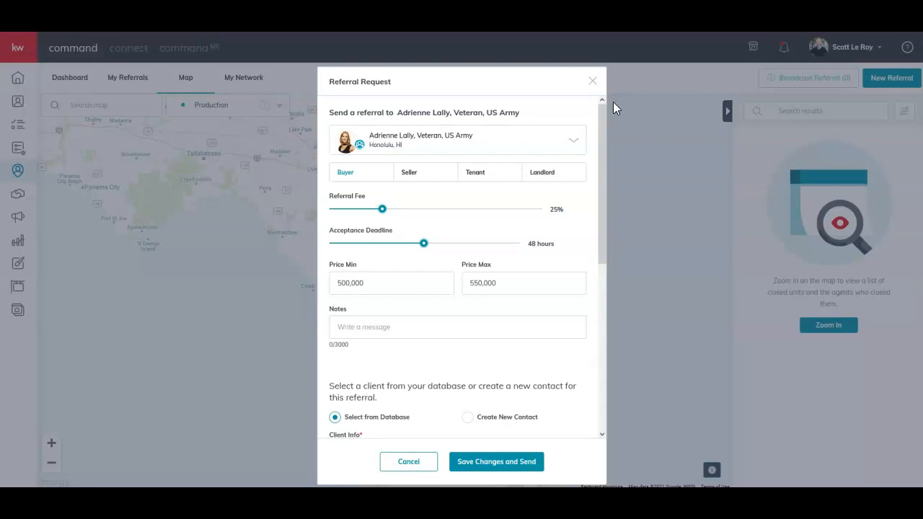
pyautogui.moveTo(603, 134); pyautogui.dragTo(604, 151)
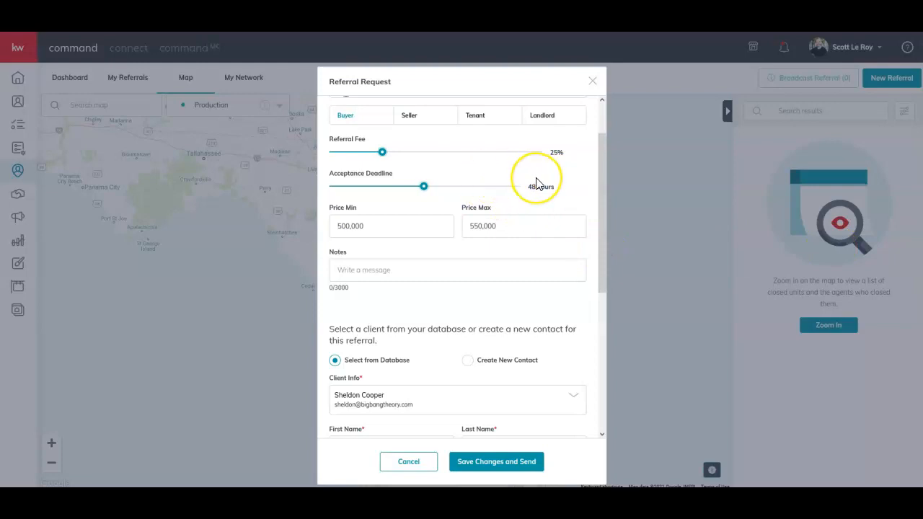
pyautogui.scroll(2, 535, 184)
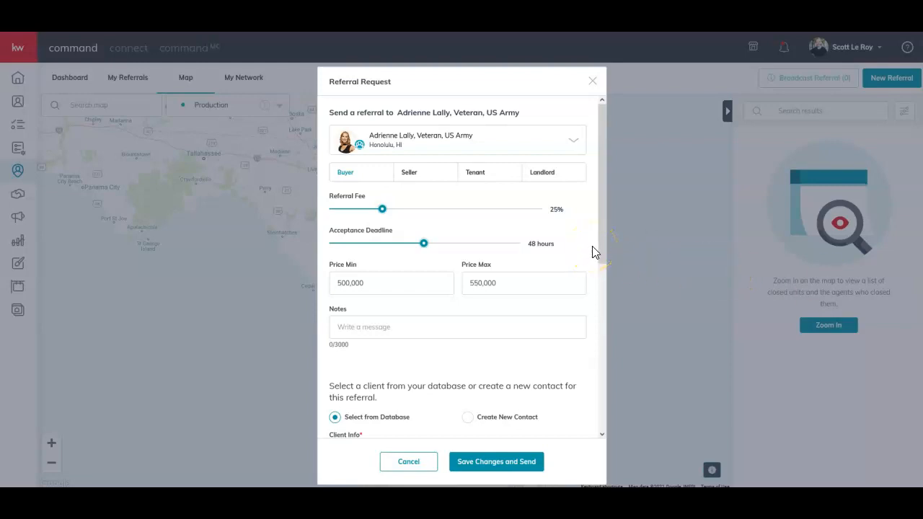
pyautogui.moveTo(602, 240); pyautogui.dragTo(601, 425)
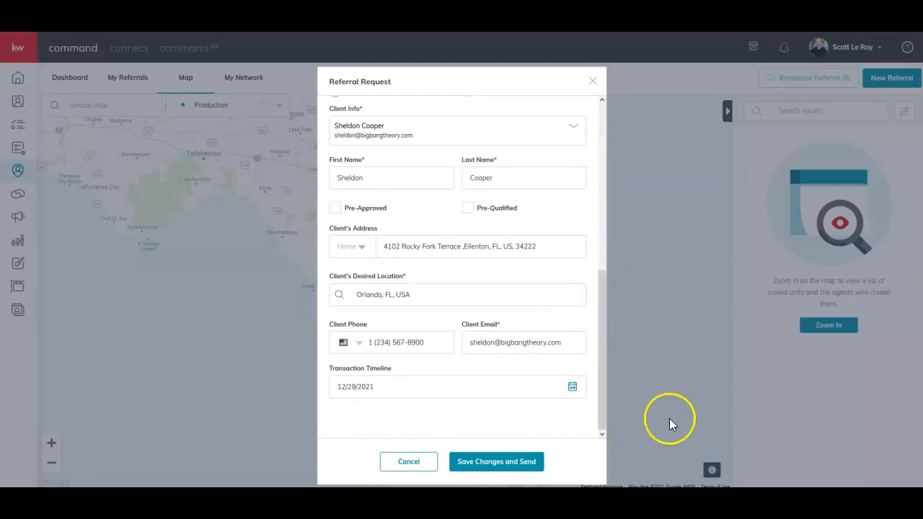
pyautogui.moveTo(604, 289); pyautogui.dragTo(599, 97)
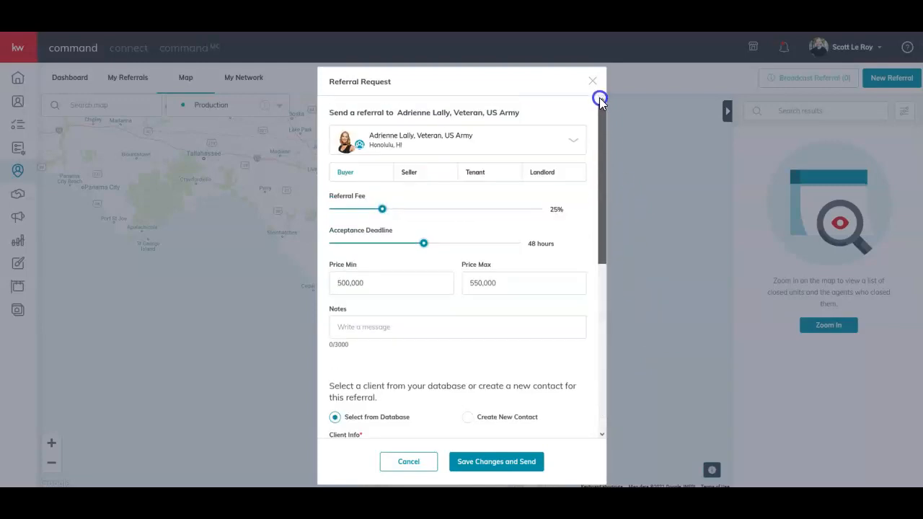